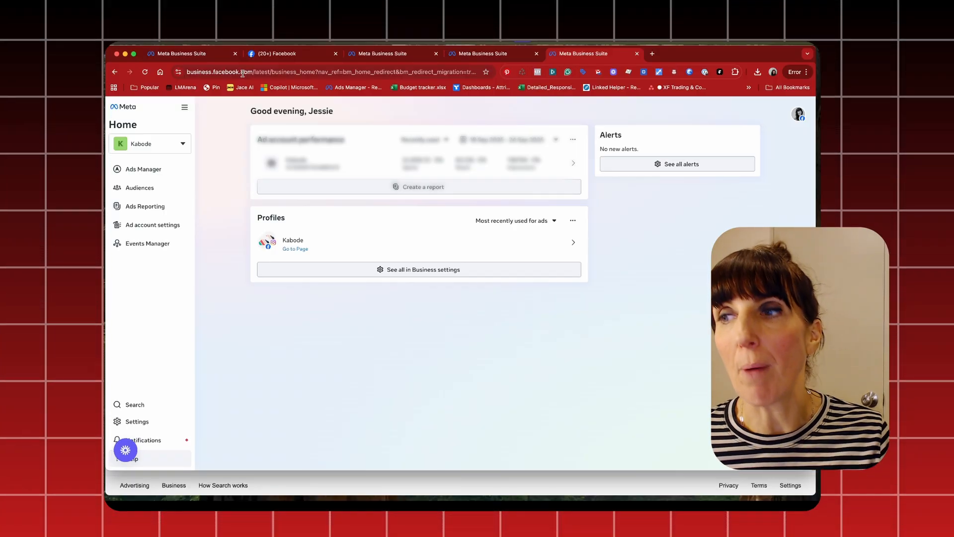
Switch from the Kabode business portfolio to the Ecomm Rockets Team portfolio
click(159, 145)
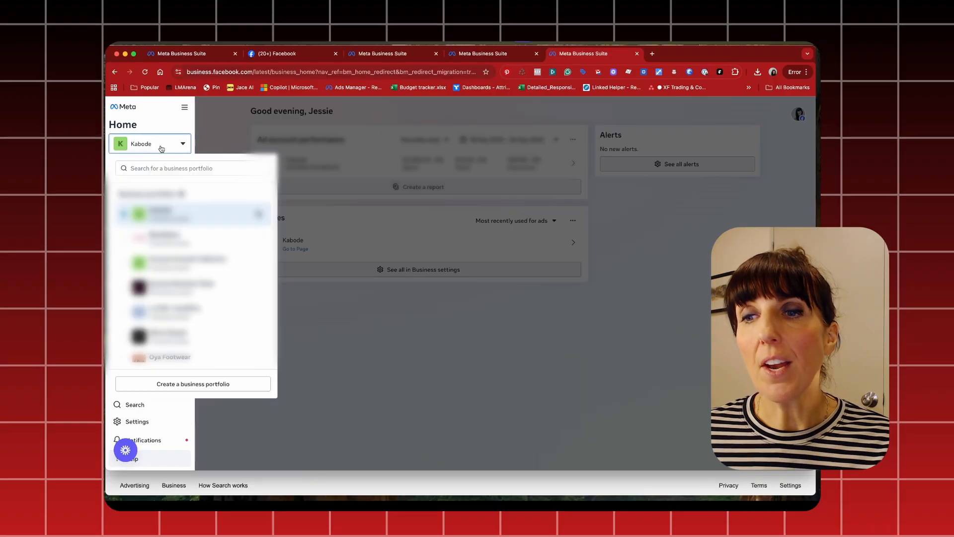
scroll(174, 304, down, 3)
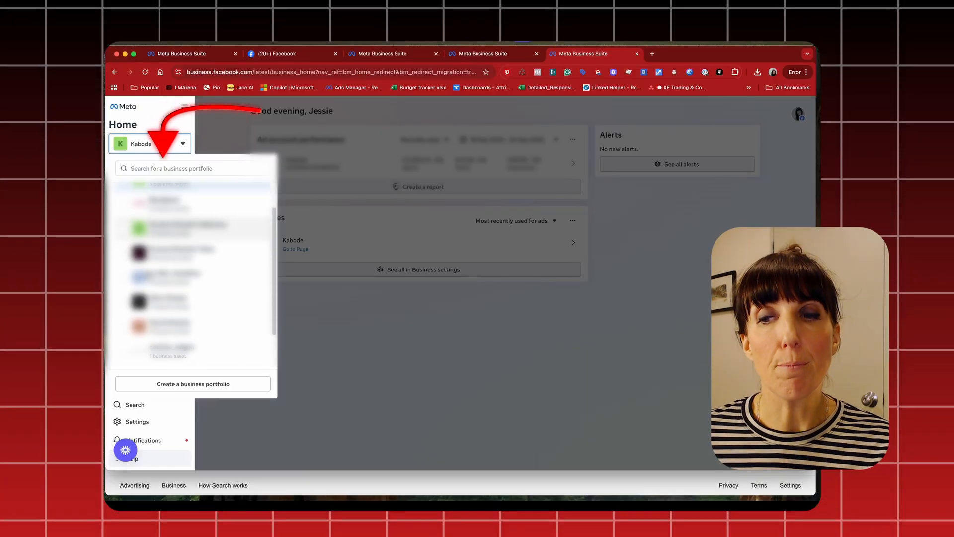
scroll(147, 274, up, 3)
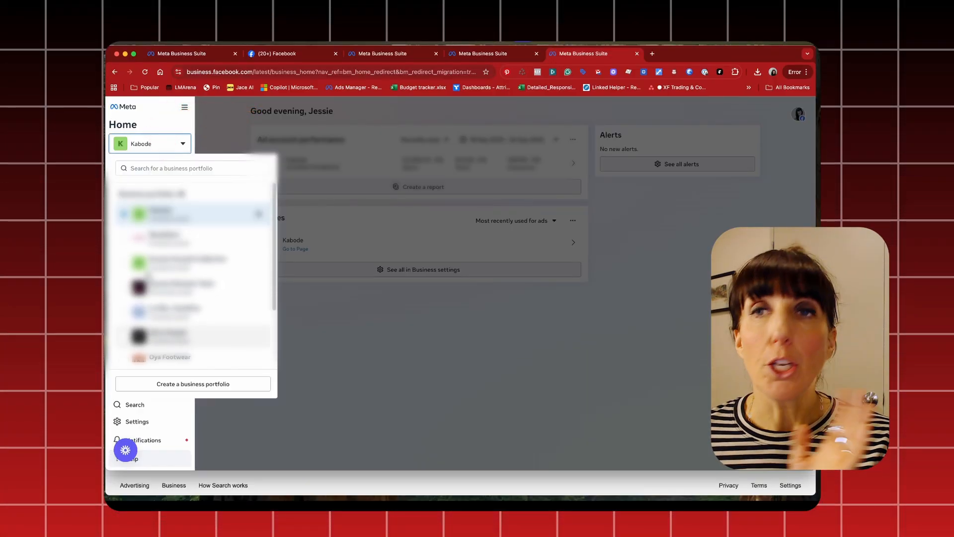
scroll(147, 274, down, 1)
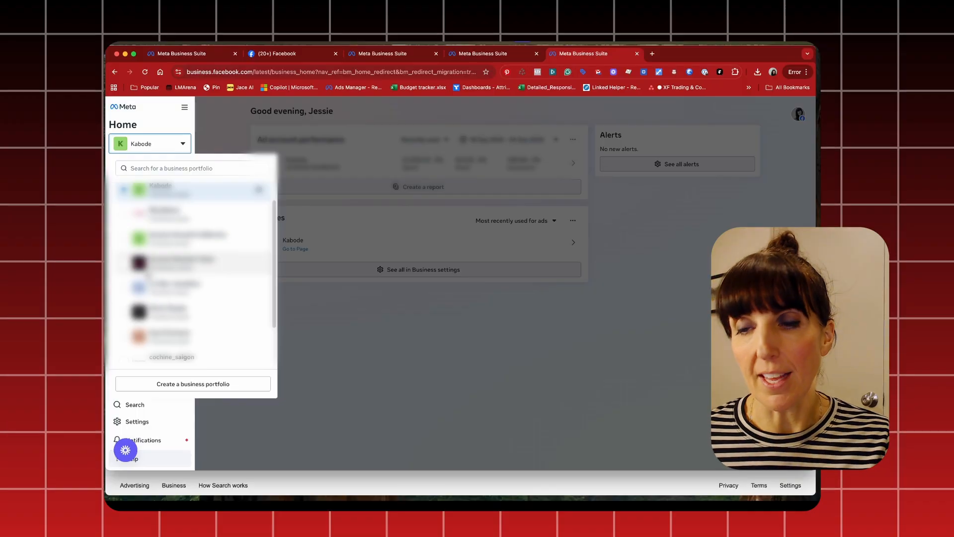
scroll(148, 275, up, 1)
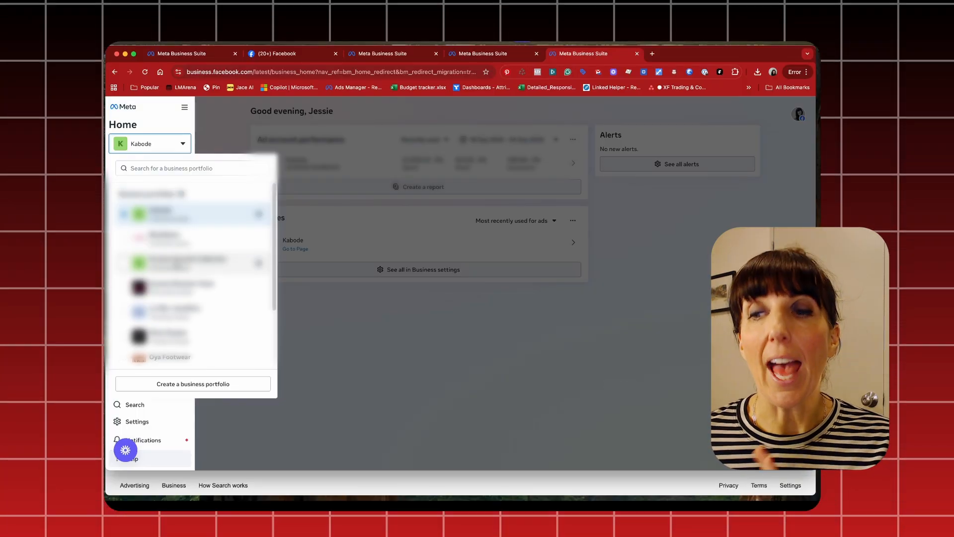
click(173, 299)
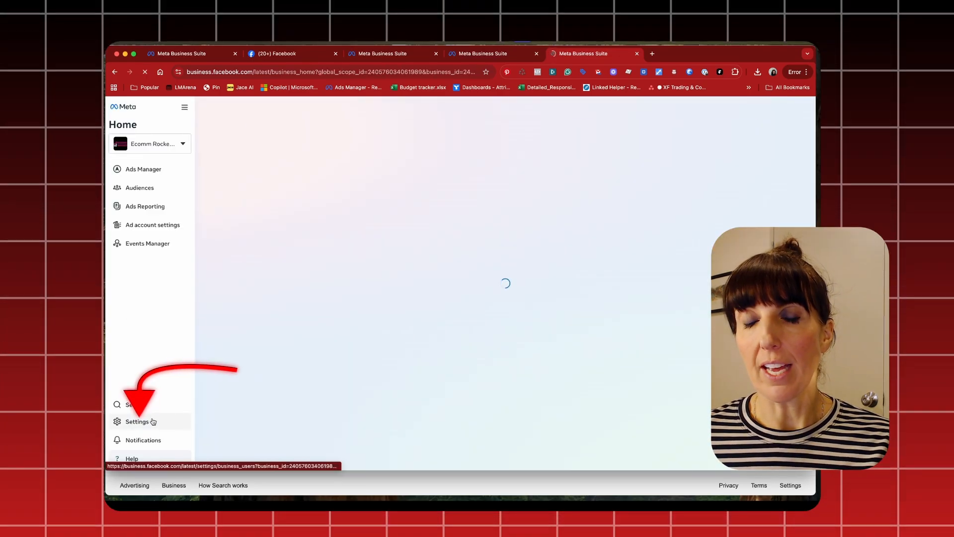
Open the Partners section in the business portfolio's settings, dismissing the content notice
click(153, 421)
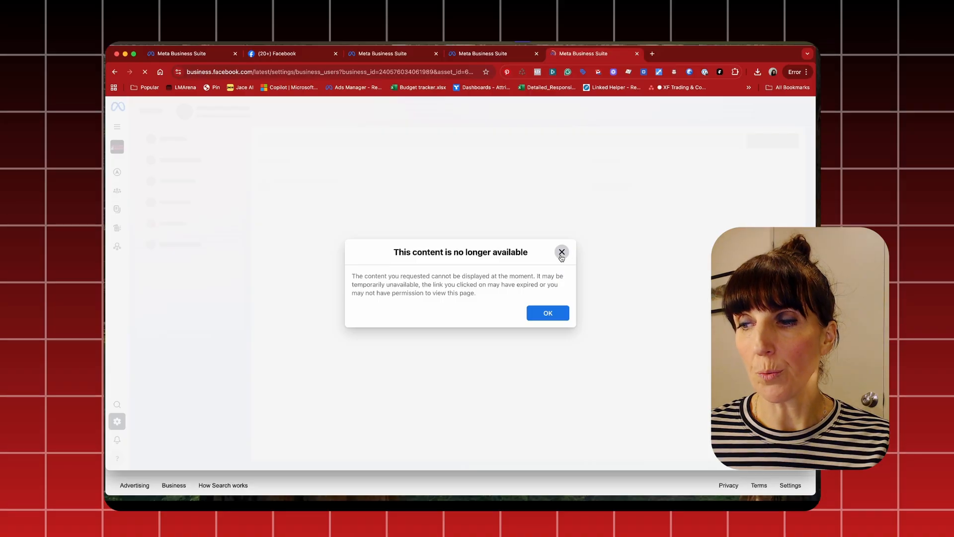
click(561, 252)
click(192, 203)
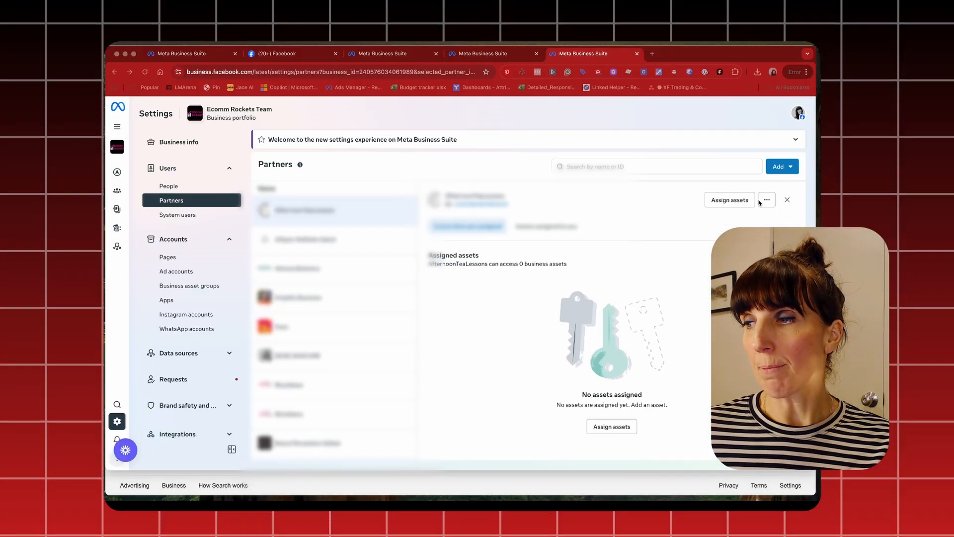
Add a new partner with access to your assets, entering the partner's business ID, and continue to asset assignment
click(779, 167)
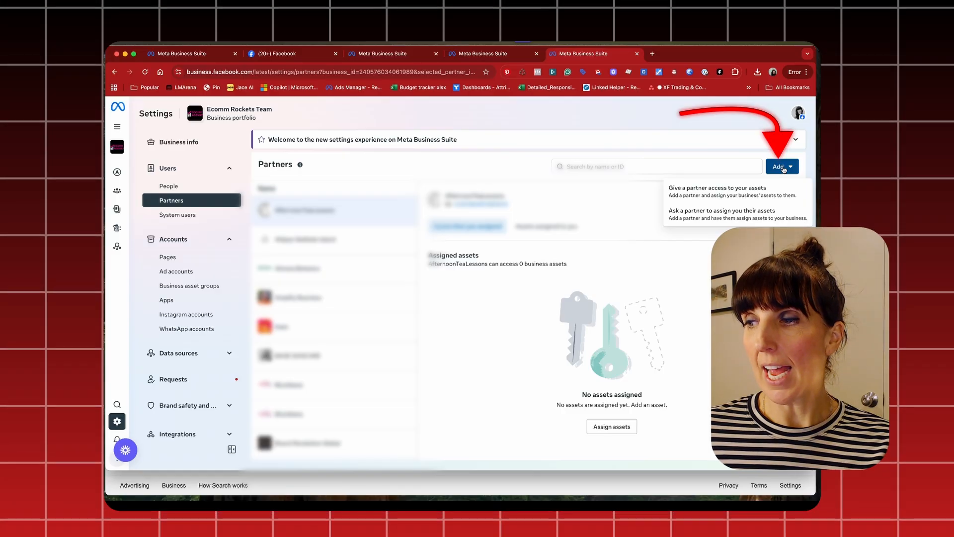
click(736, 189)
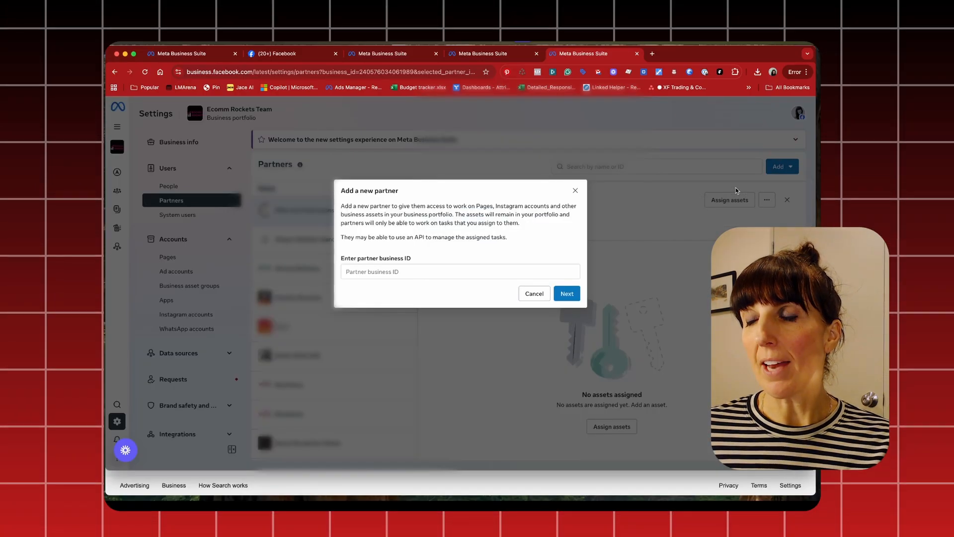
click(363, 270)
key(super+v)
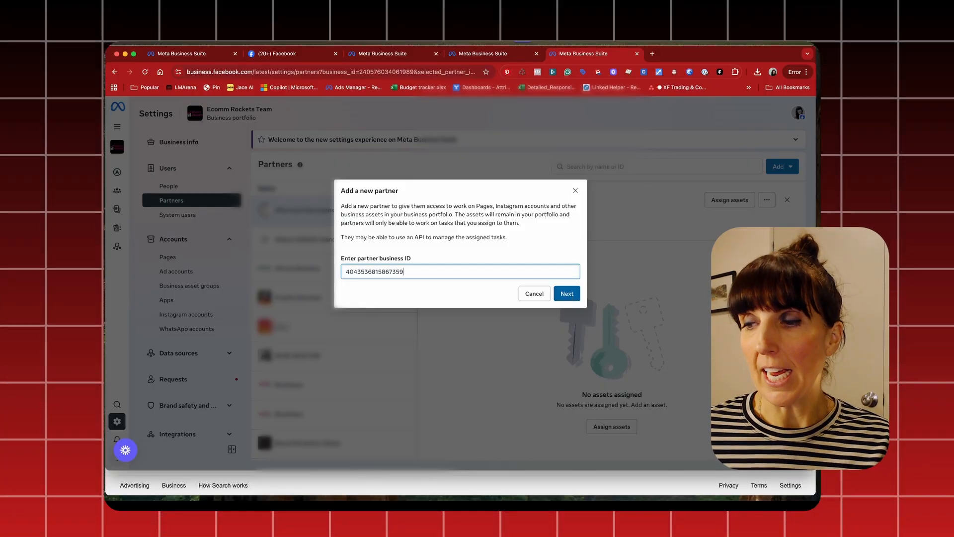
click(566, 293)
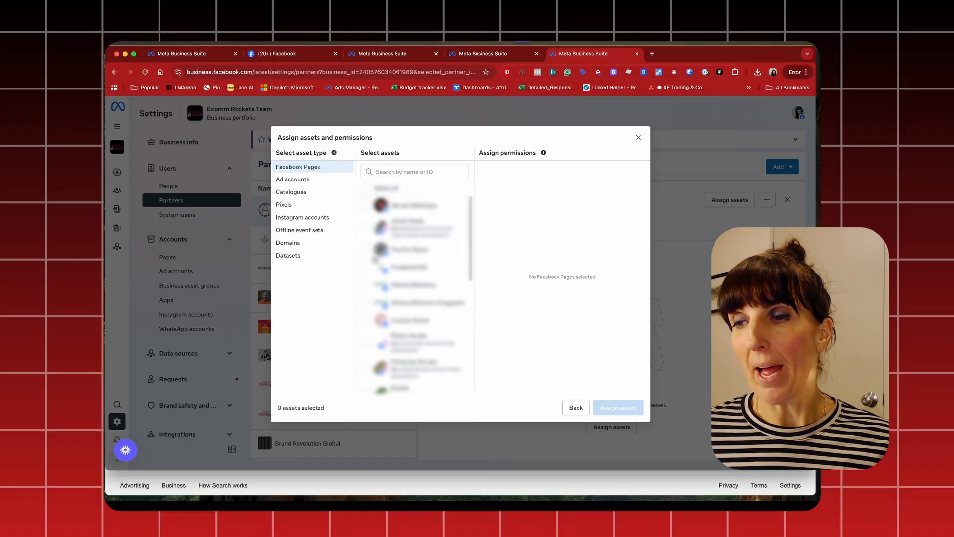
Select the second Facebook Page in the list for the partner and grant the partial-access Ads permission on it
scroll(376, 253, down, 1)
scroll(376, 252, up, 1)
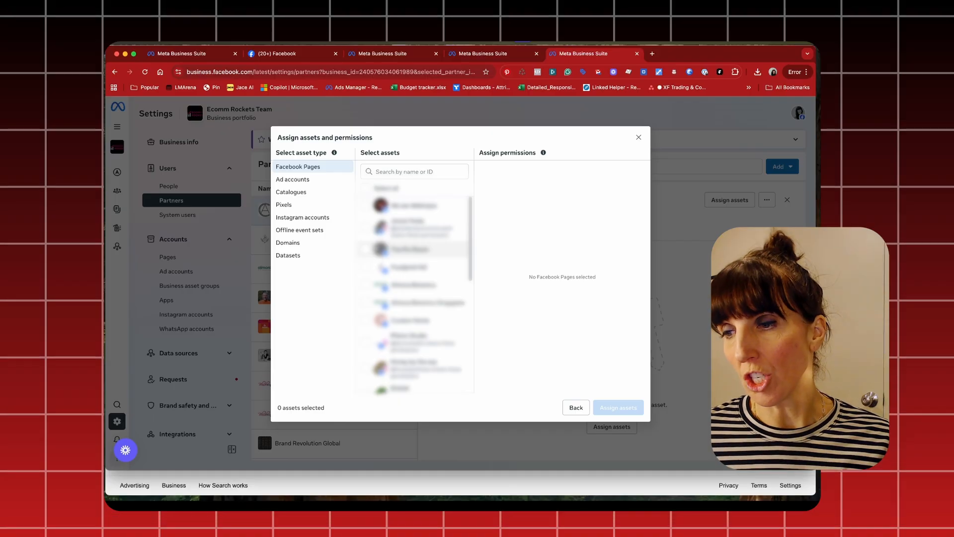
click(367, 231)
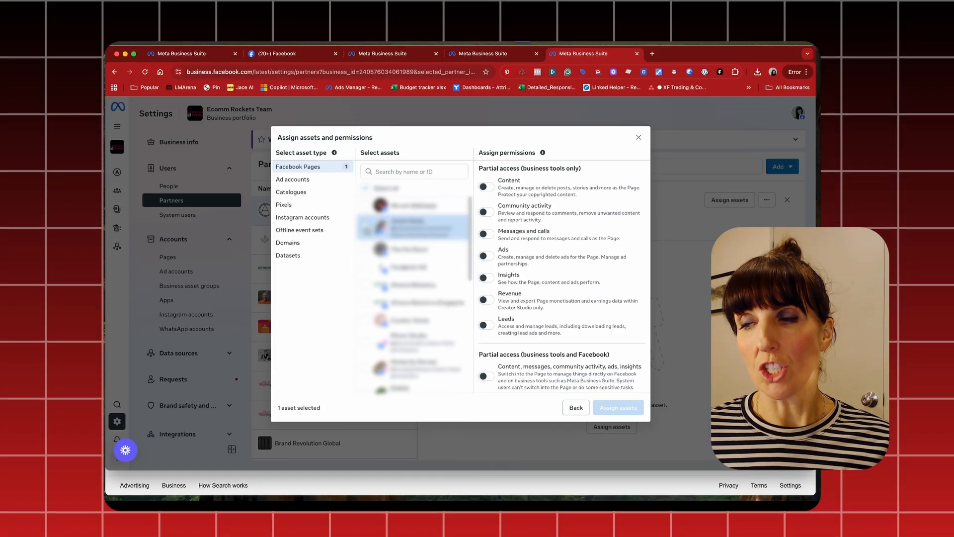
click(485, 257)
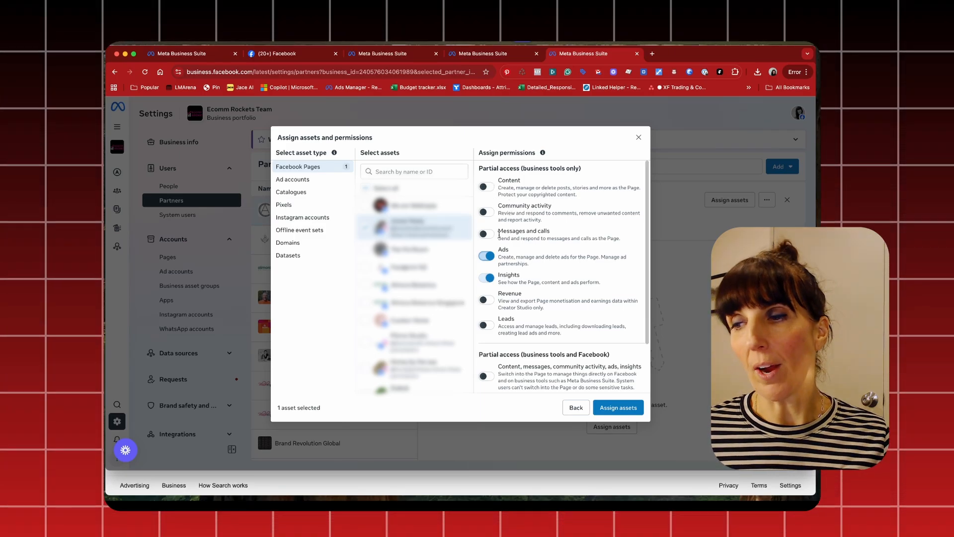
scroll(505, 263, down, 3)
scroll(510, 293, up, 3)
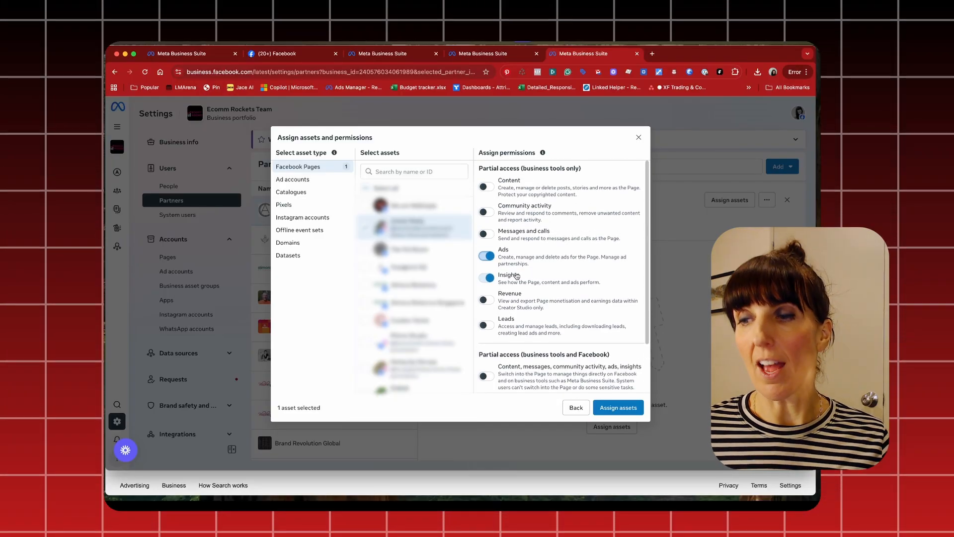
scroll(497, 279, down, 1)
scroll(405, 330, down, 10)
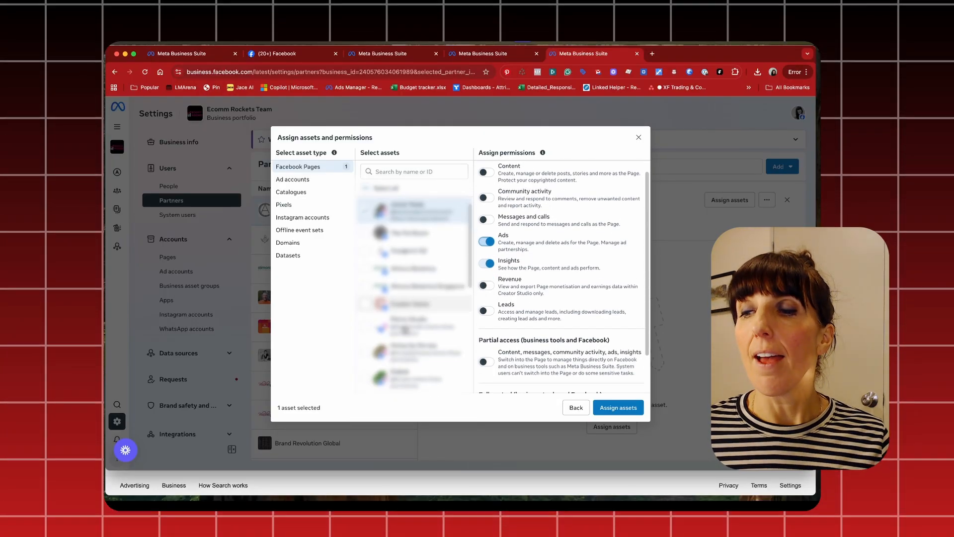
scroll(405, 329, down, 1)
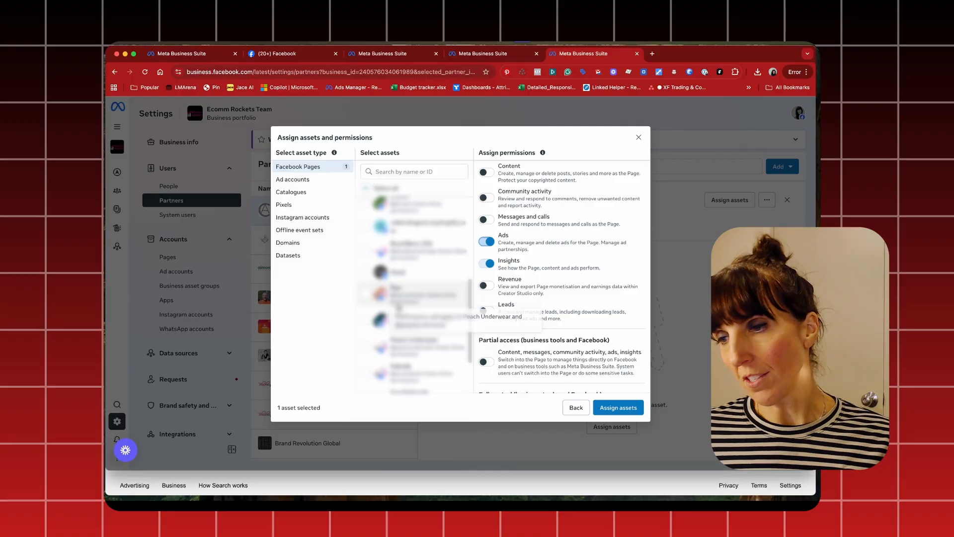
Find the Ecomm Rockets ad account with "ecomm", grant full control through Manage ad accounts, and assign the selected assets
click(313, 182)
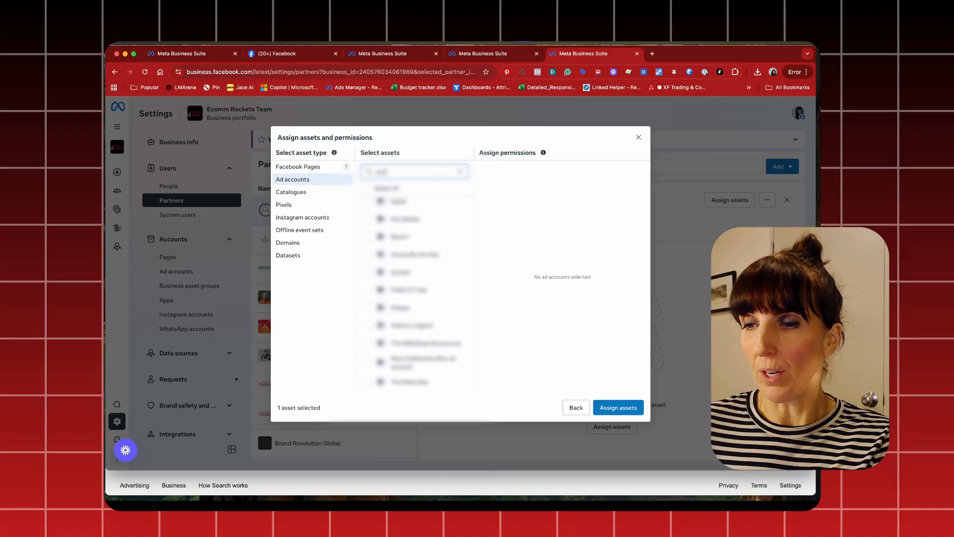
text(ecomm)
click(366, 224)
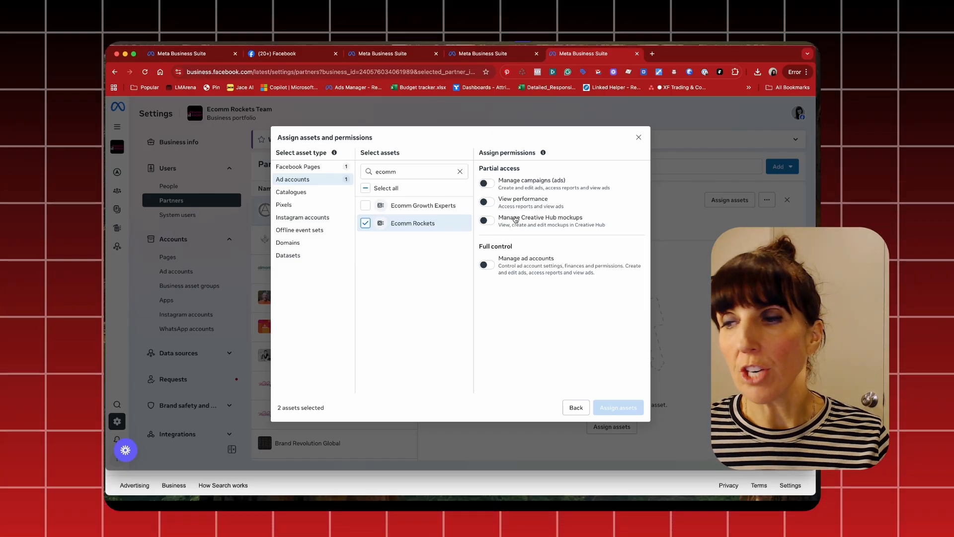
click(491, 205)
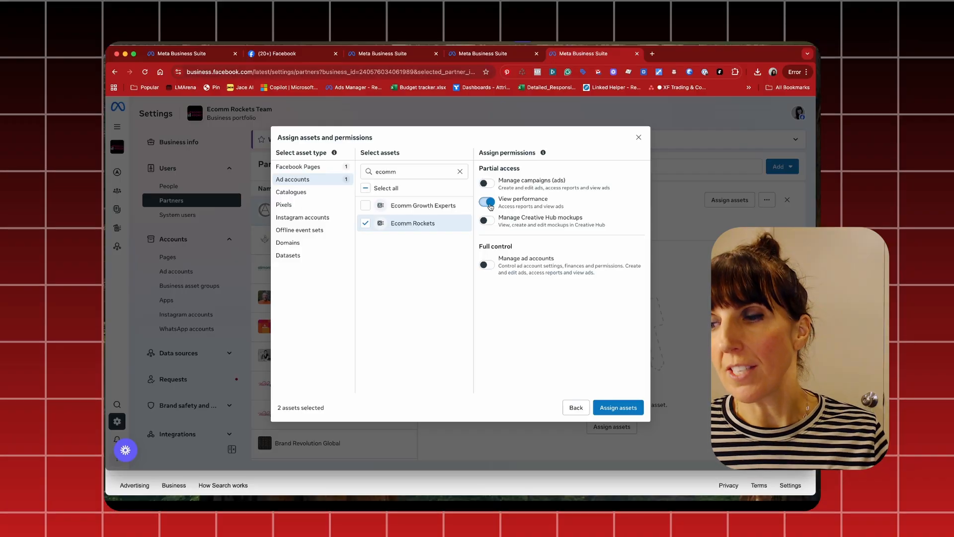
click(489, 267)
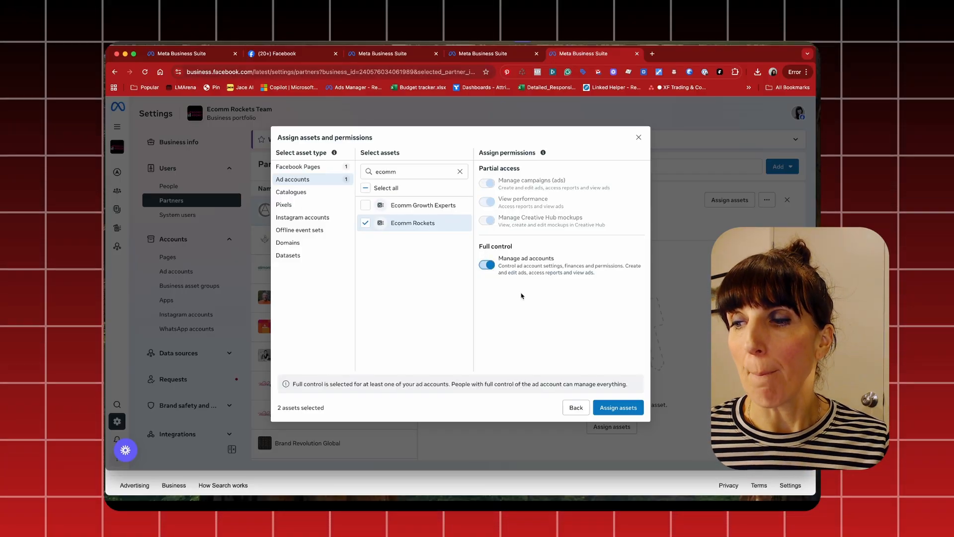
click(619, 408)
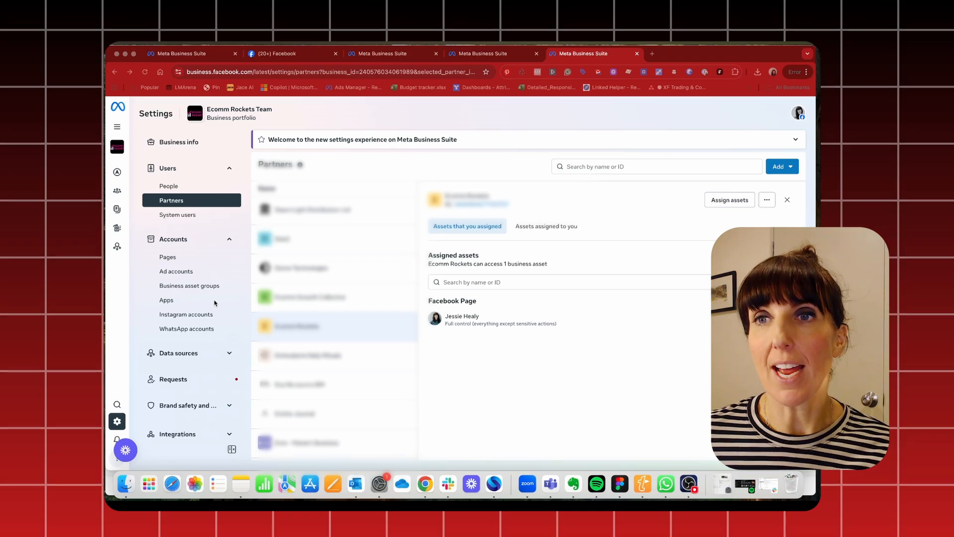
Open the Ecomm Growth Collective partner and start assigning further assets to it
click(201, 203)
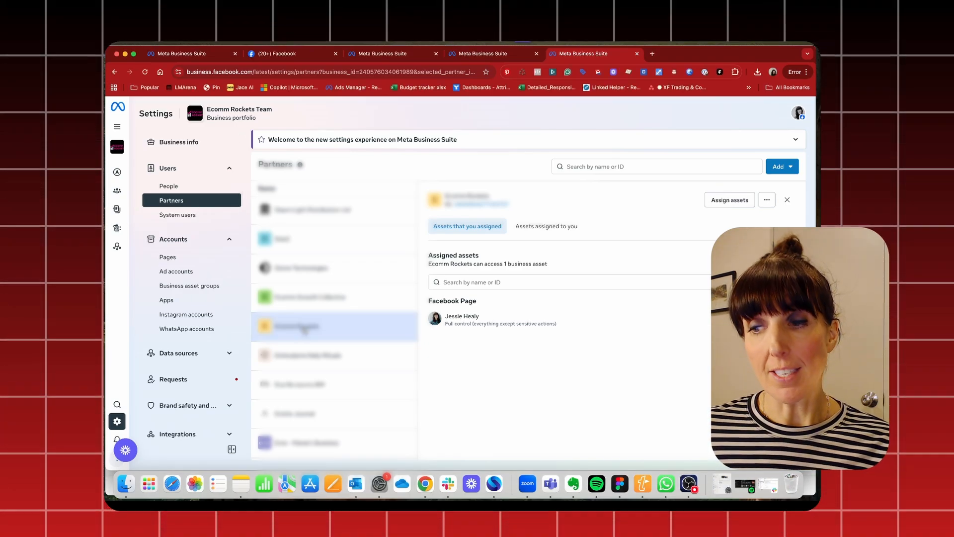
click(333, 301)
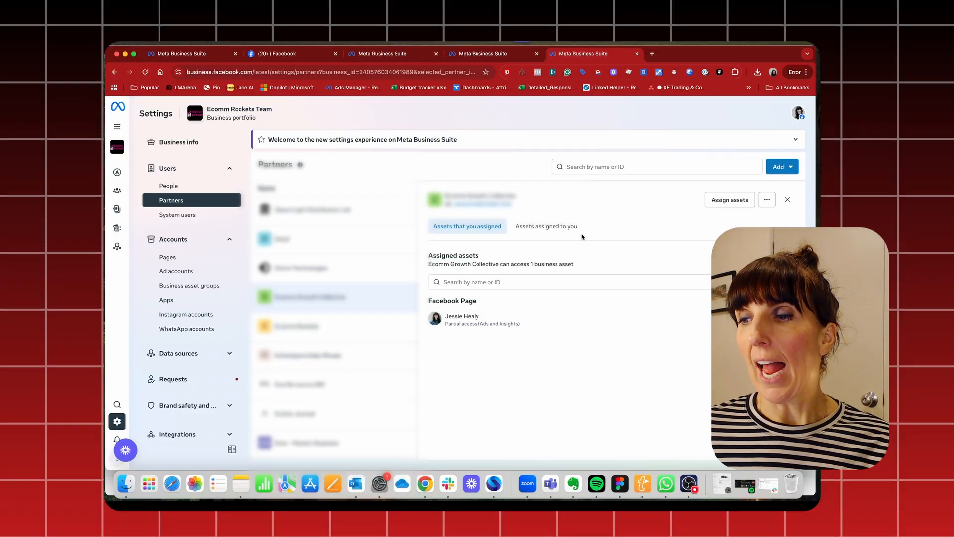
click(719, 200)
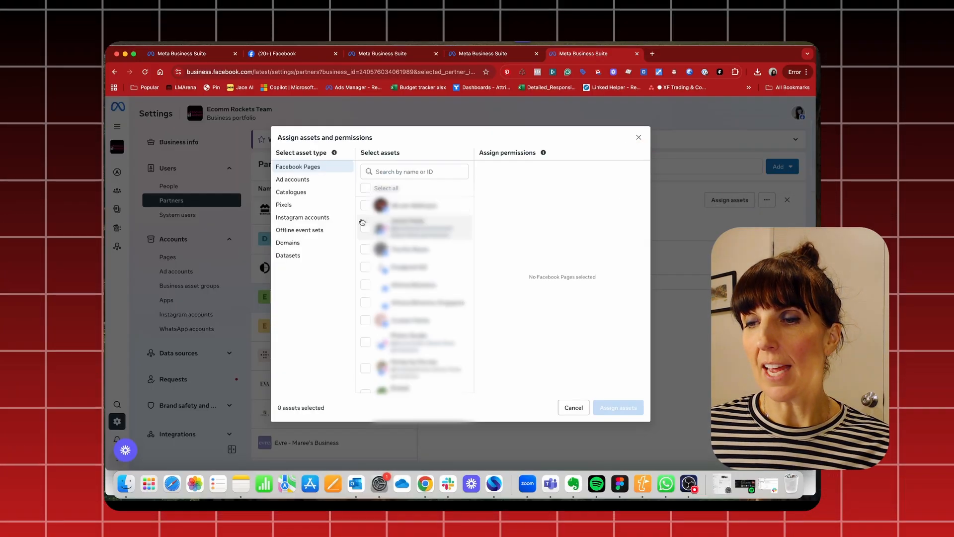
Select all catalogues, all pixels and all Instagram accounts for assignment to the partner
click(292, 193)
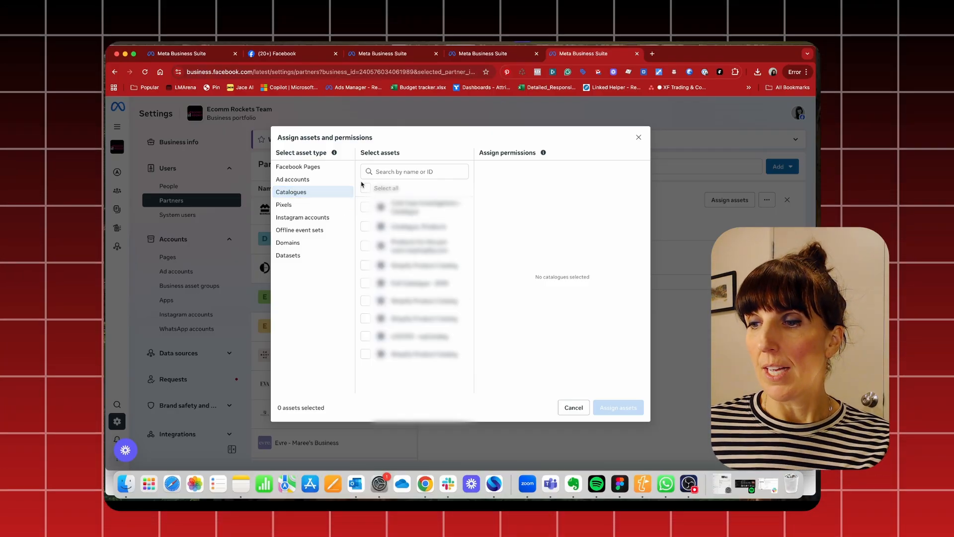
click(364, 188)
click(318, 209)
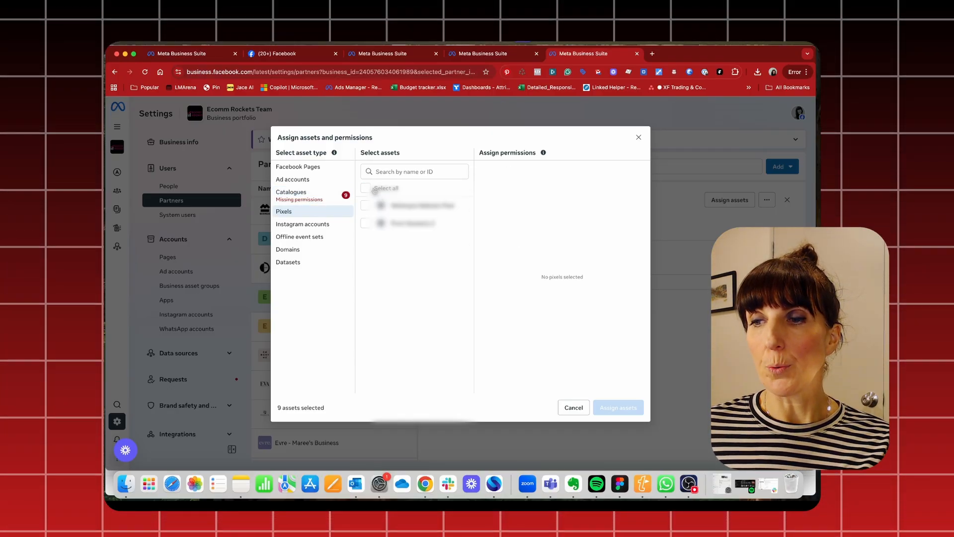
click(365, 188)
click(314, 225)
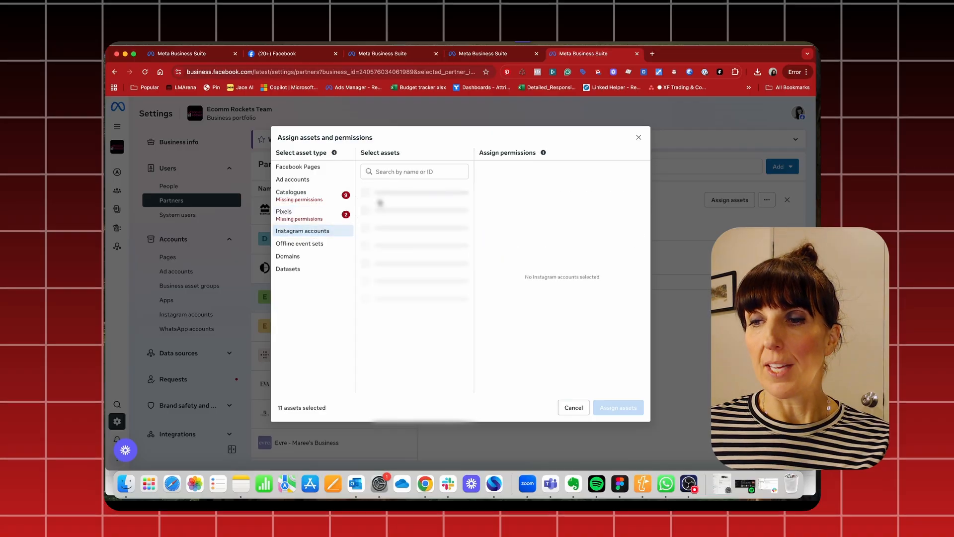
click(365, 188)
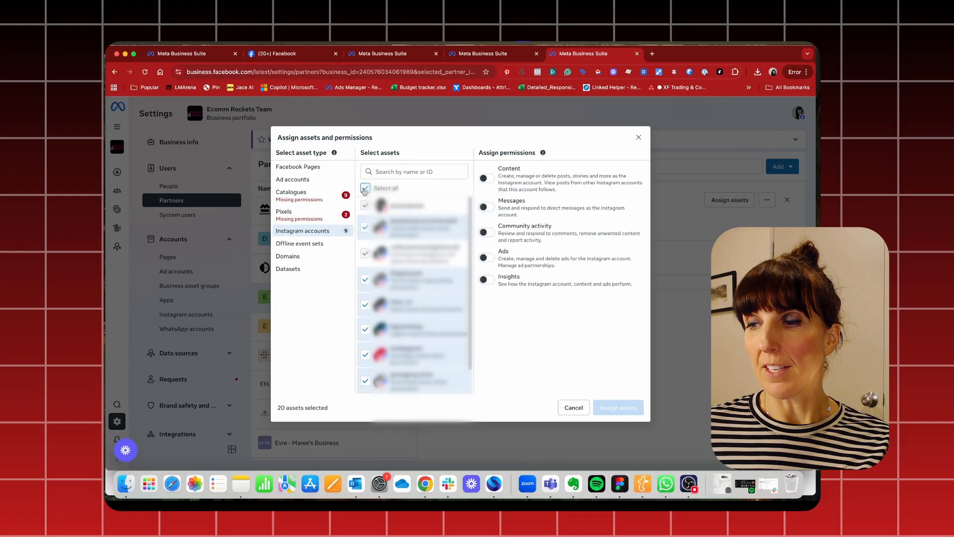
Grant Manage everything for the catalogues, Manage pixels for the pixels, and Ads access for the Instagram accounts
click(291, 195)
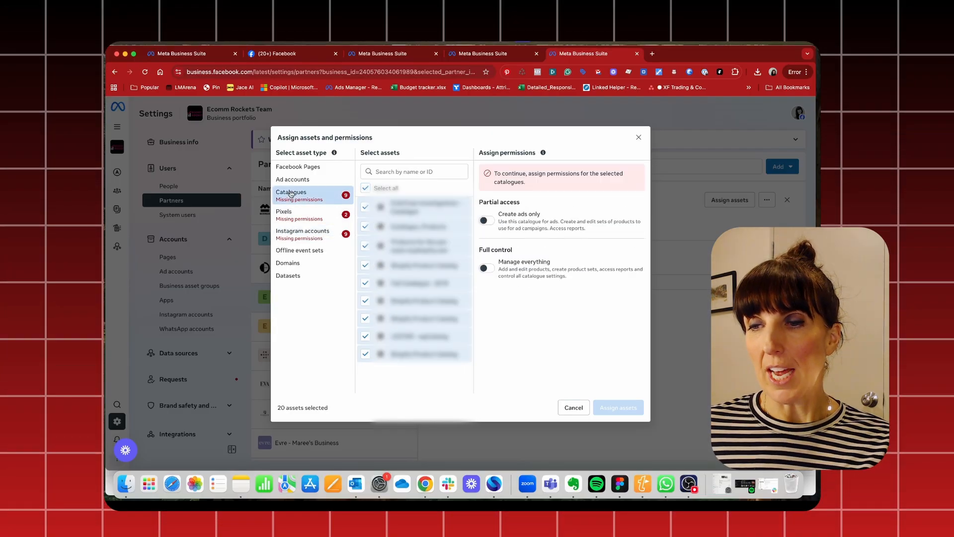
click(487, 269)
click(319, 210)
click(486, 271)
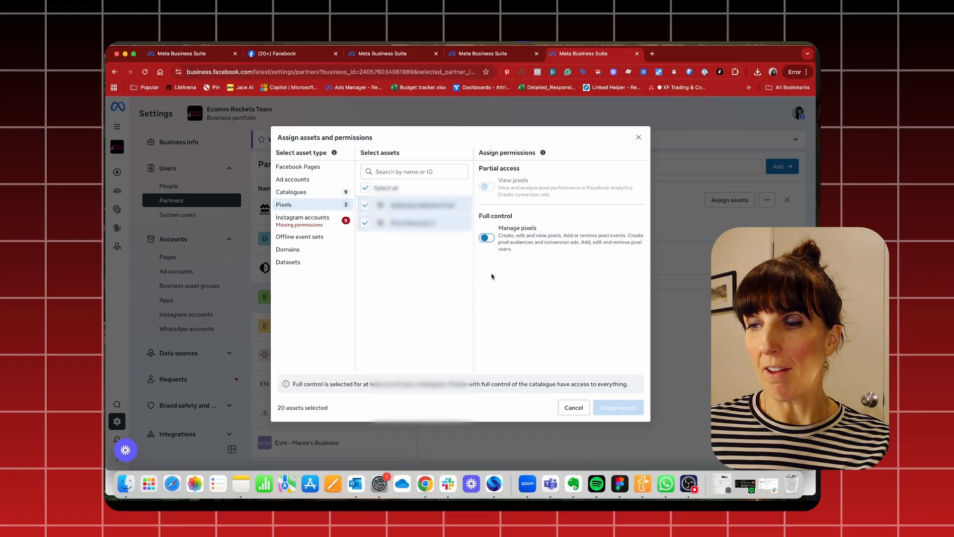
click(303, 220)
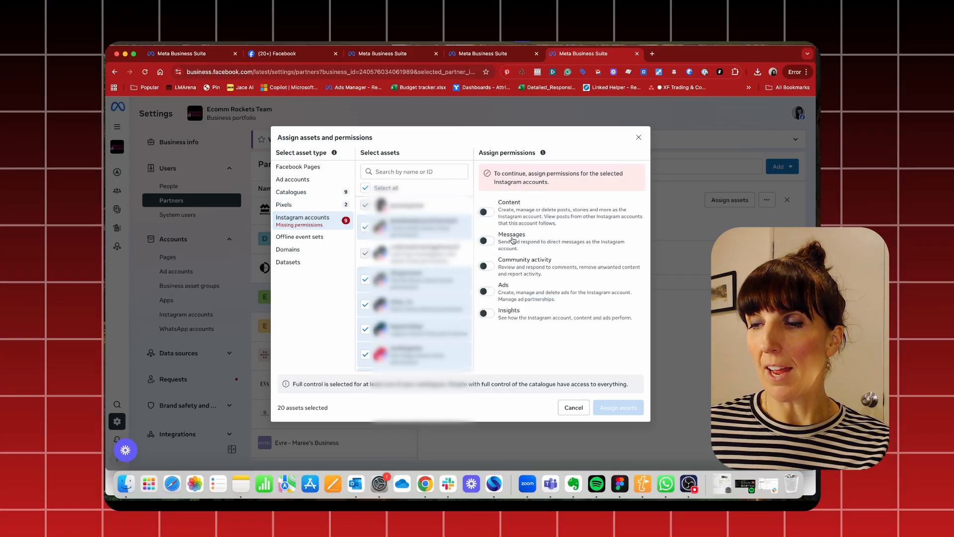
click(485, 291)
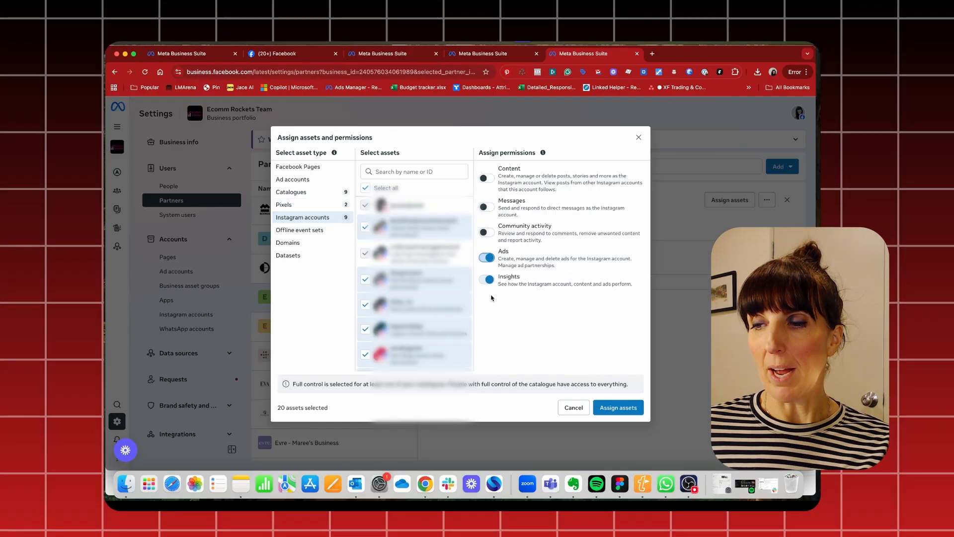
Select all domains and the first dataset for assignment, and grant Manage events dataset for the dataset
click(312, 231)
click(320, 243)
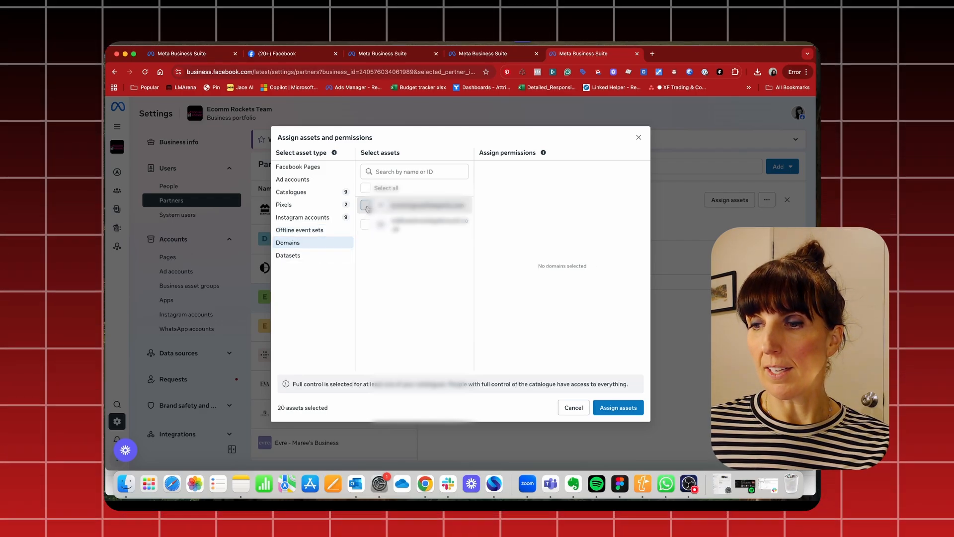
click(366, 188)
click(320, 259)
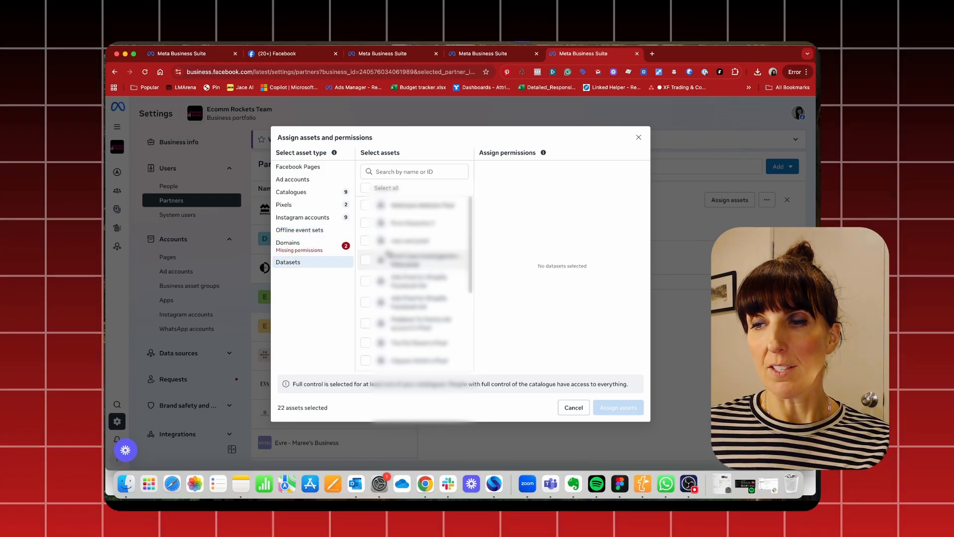
click(365, 205)
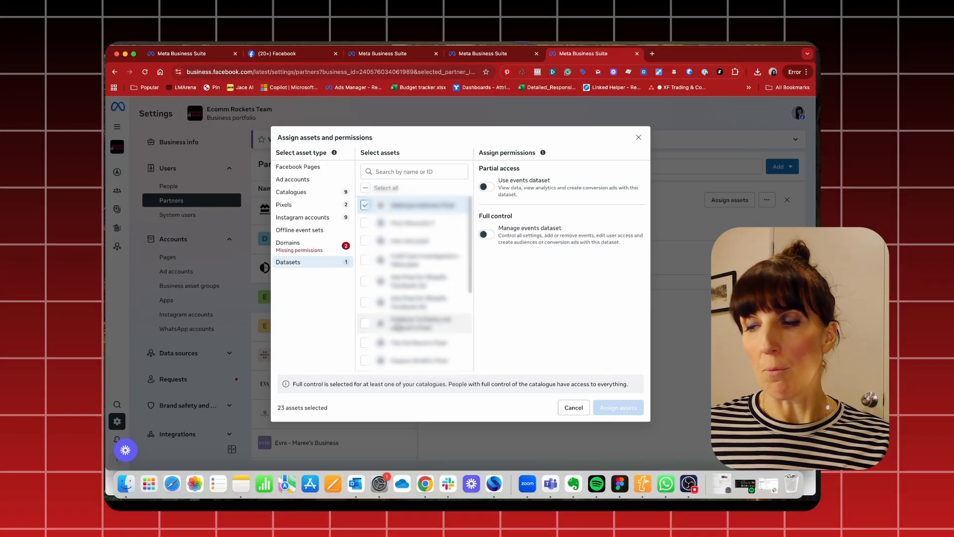
click(495, 235)
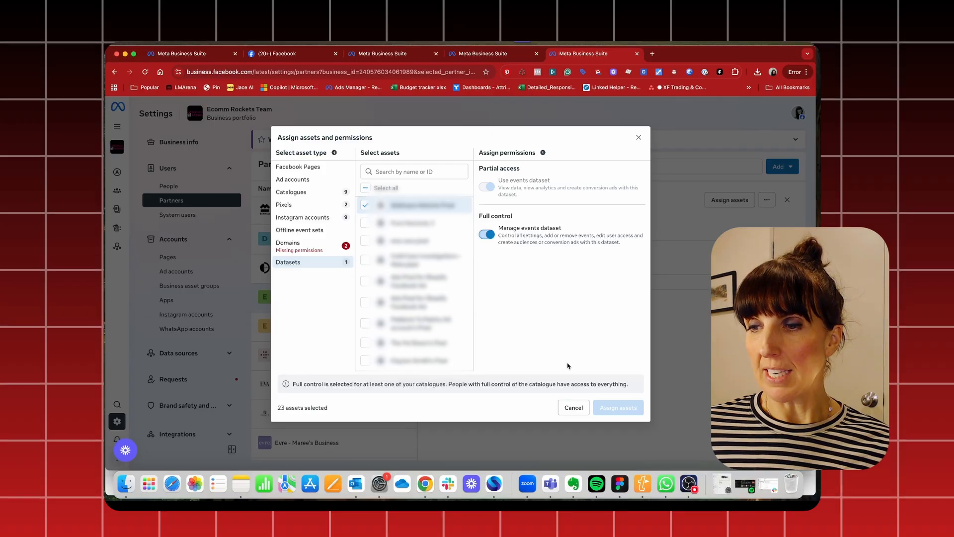
Grant Link to domain for the selected domains and assign the selected assets to the partner
mouse_move(624, 408)
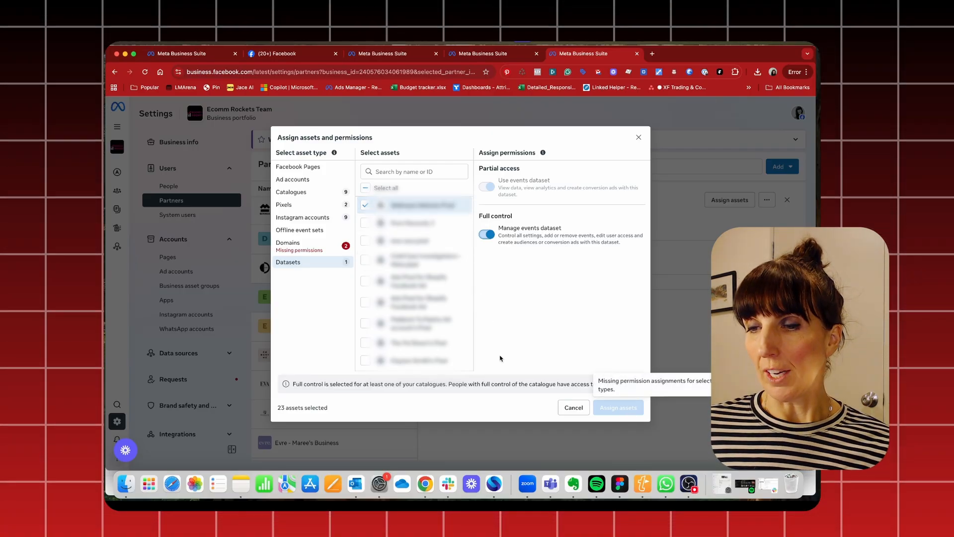
click(302, 248)
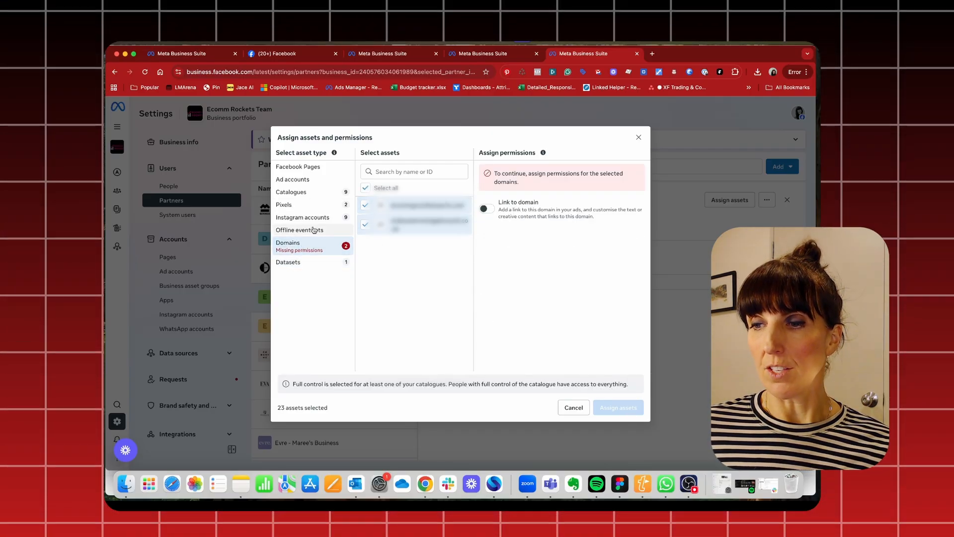
click(493, 209)
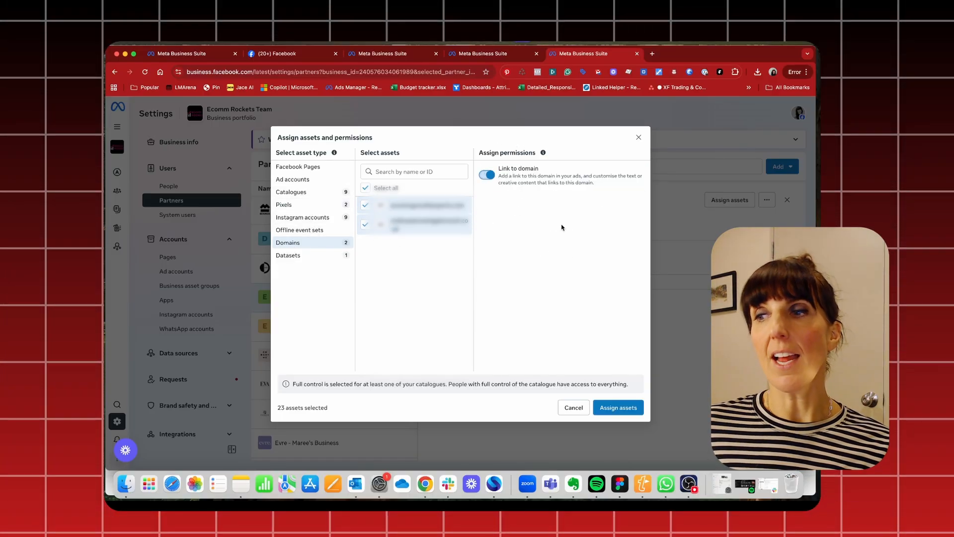
click(617, 408)
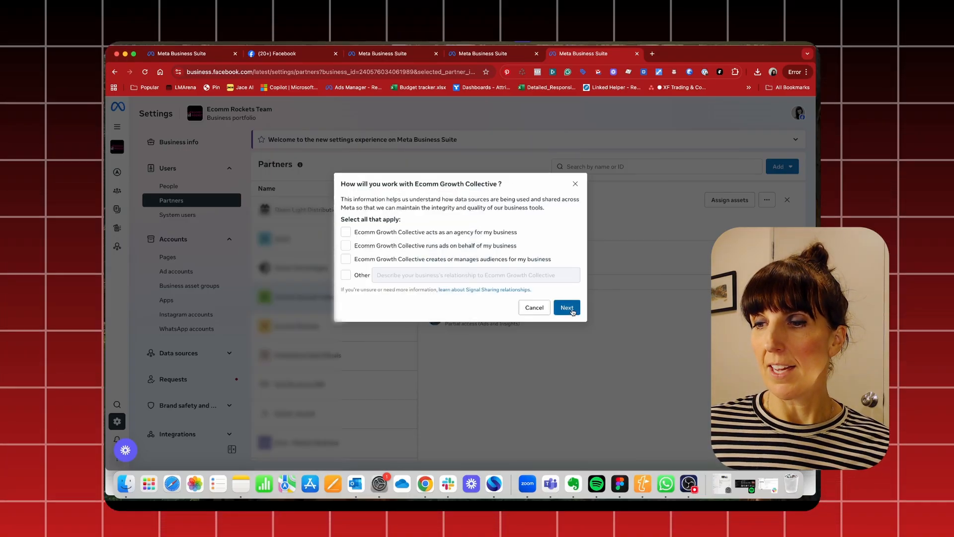
Declare that Ecomm Growth Collective acts as an agency for the business, and accept the terms for sharing a data source
click(347, 246)
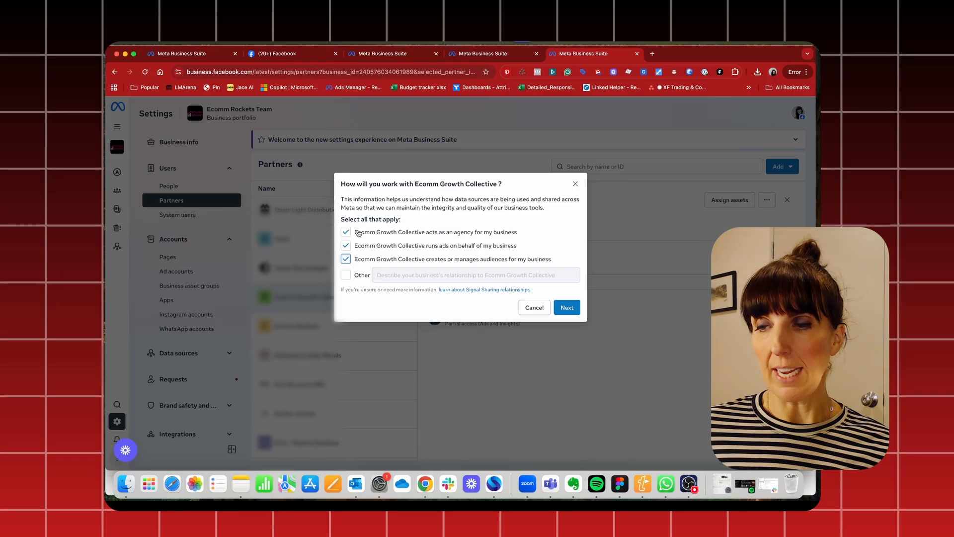
click(346, 247)
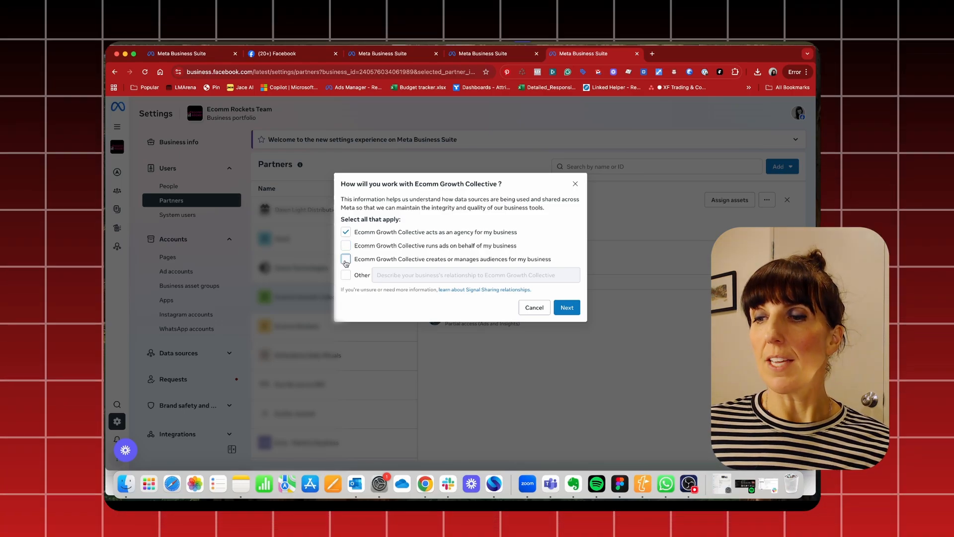
click(564, 308)
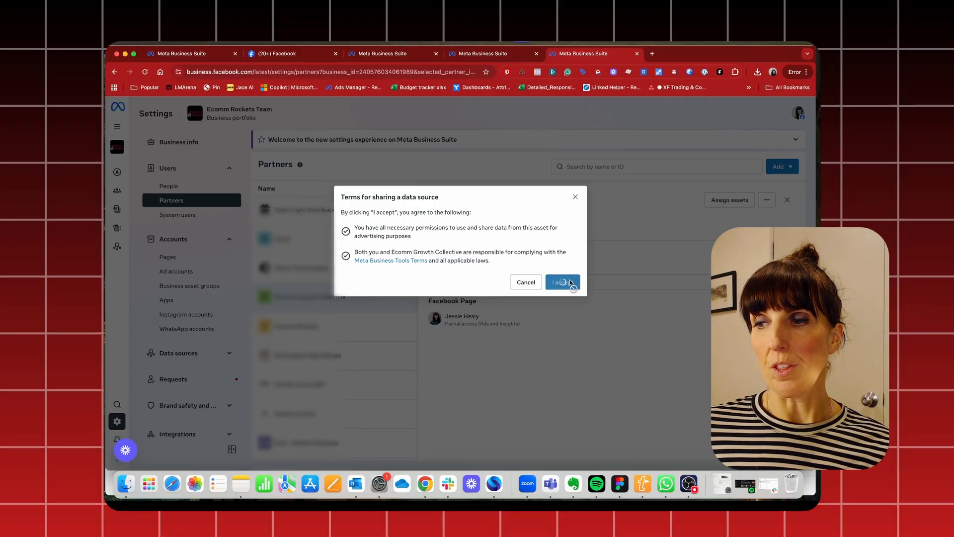
click(564, 326)
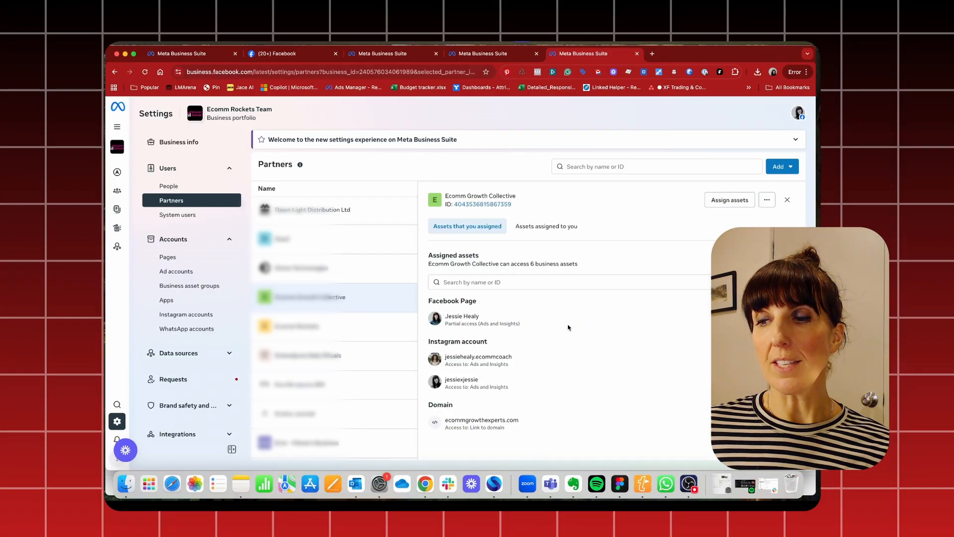